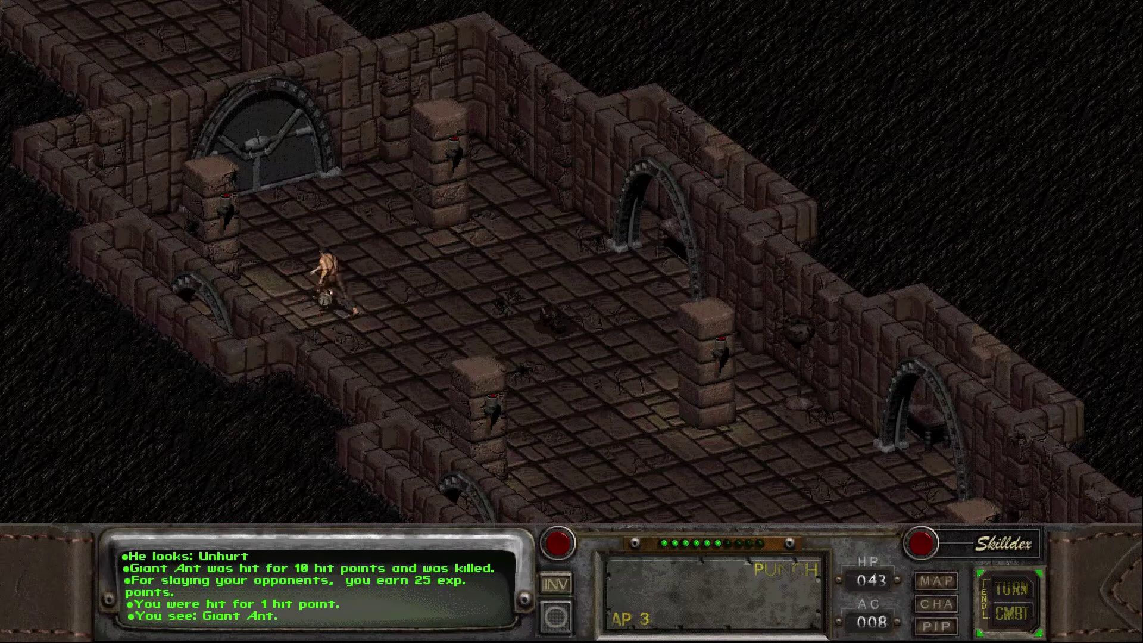
Step: Punch the Giant Ant next to the character in turn-based combat
click(324, 297)
click(325, 298)
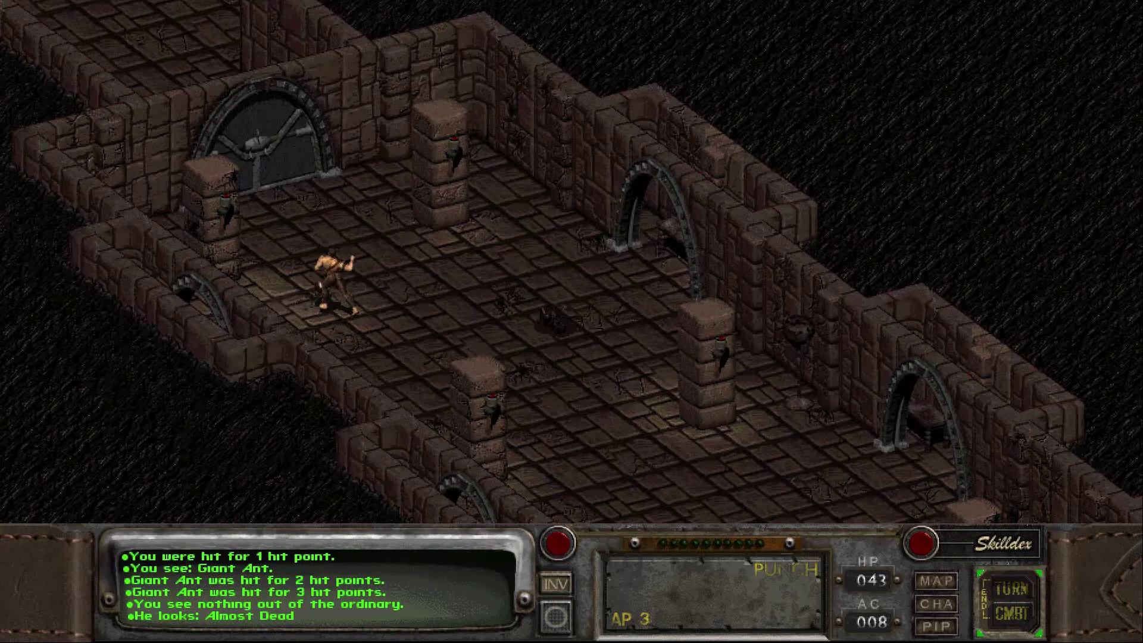
click(325, 293)
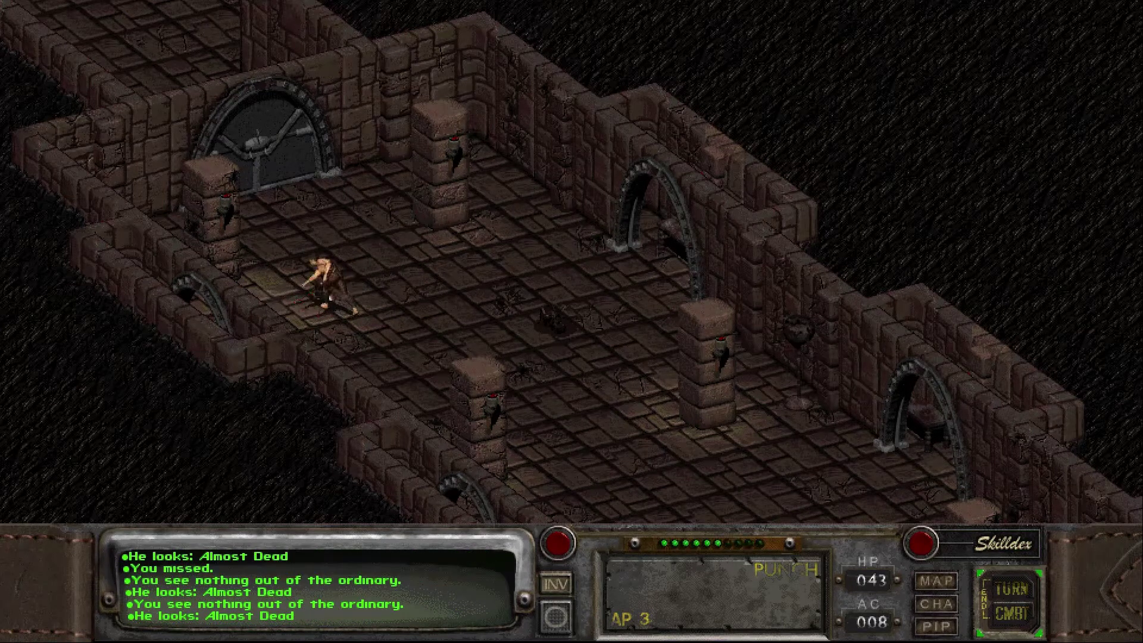
click(325, 293)
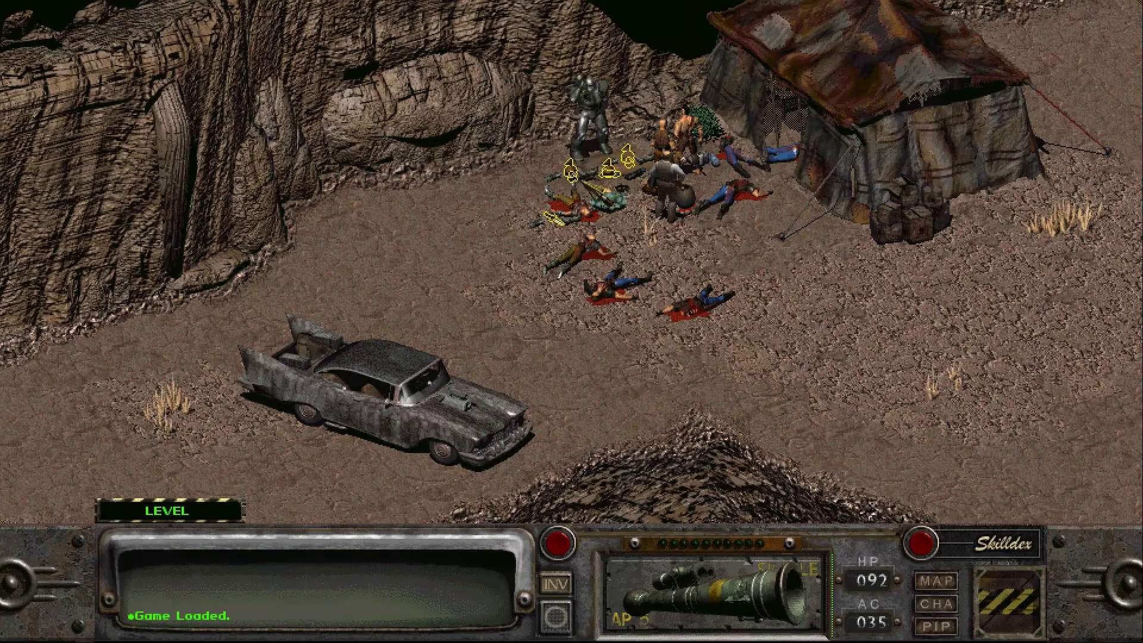
click(613, 236)
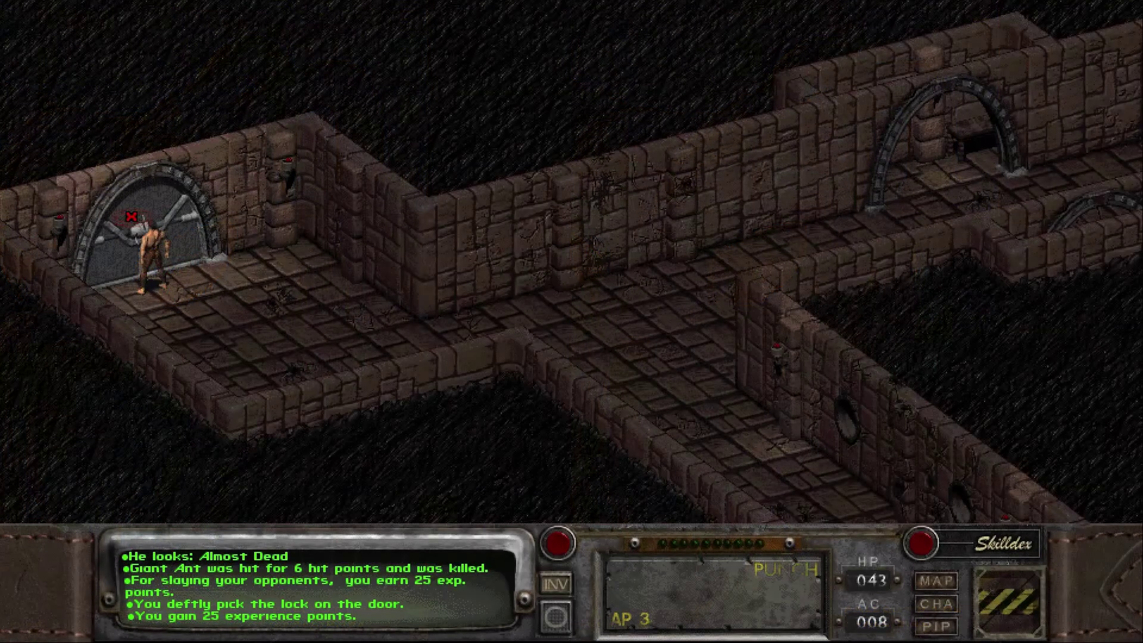
mouse_move(3, 2)
right_click(234, 211)
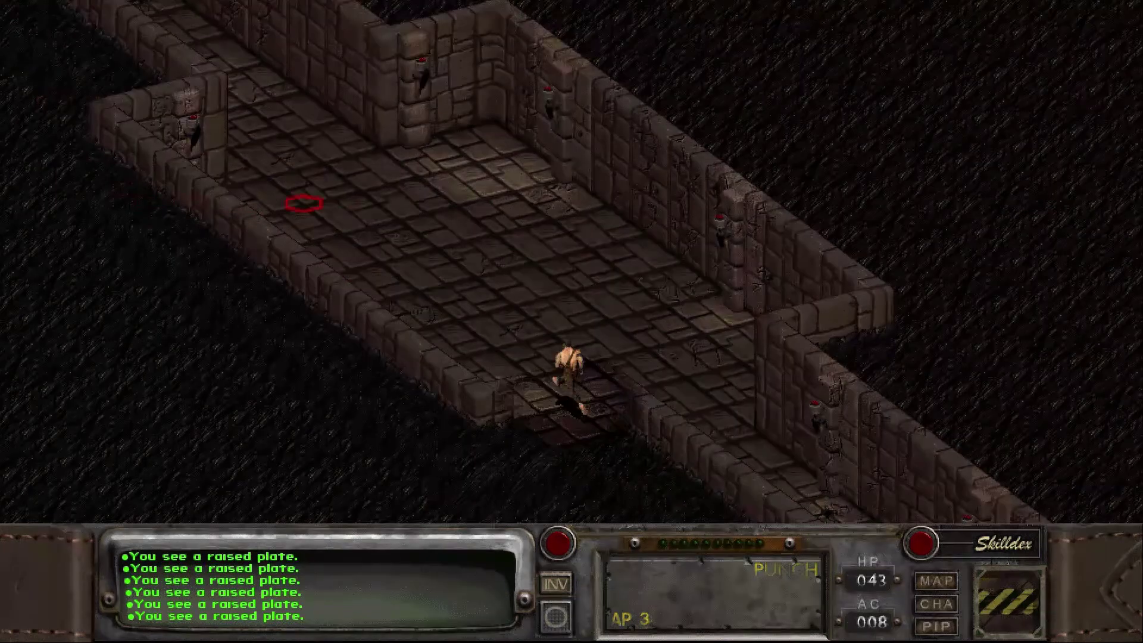
click(265, 118)
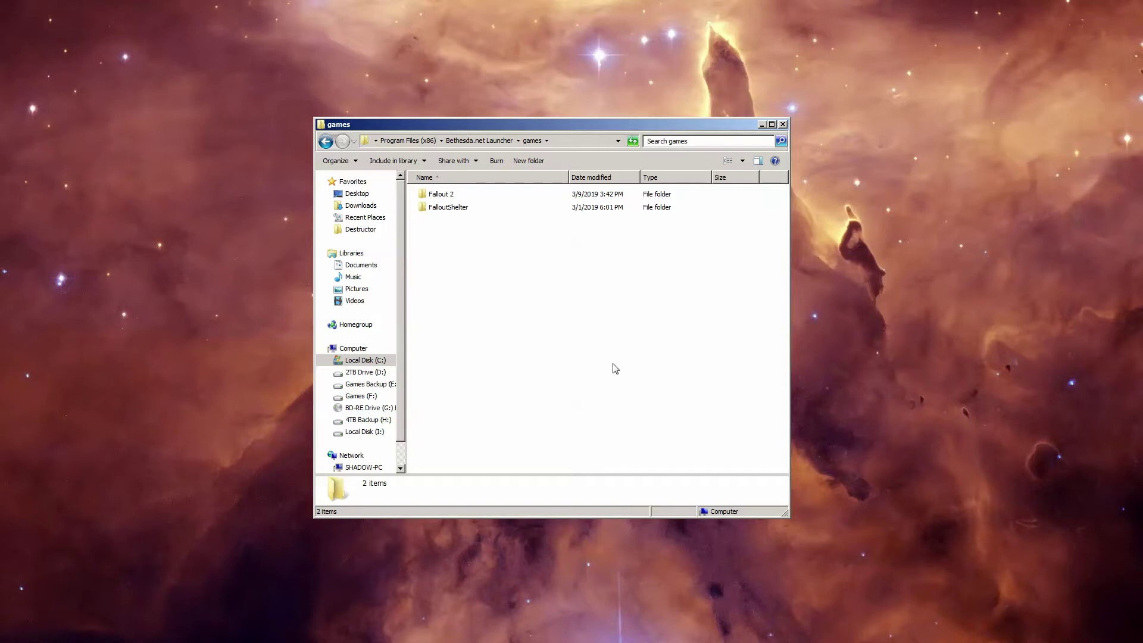
Step: Open the Fallout 2 folder inside C:\Program Files (x86)\Bethesda.net Launcher\games
click(581, 142)
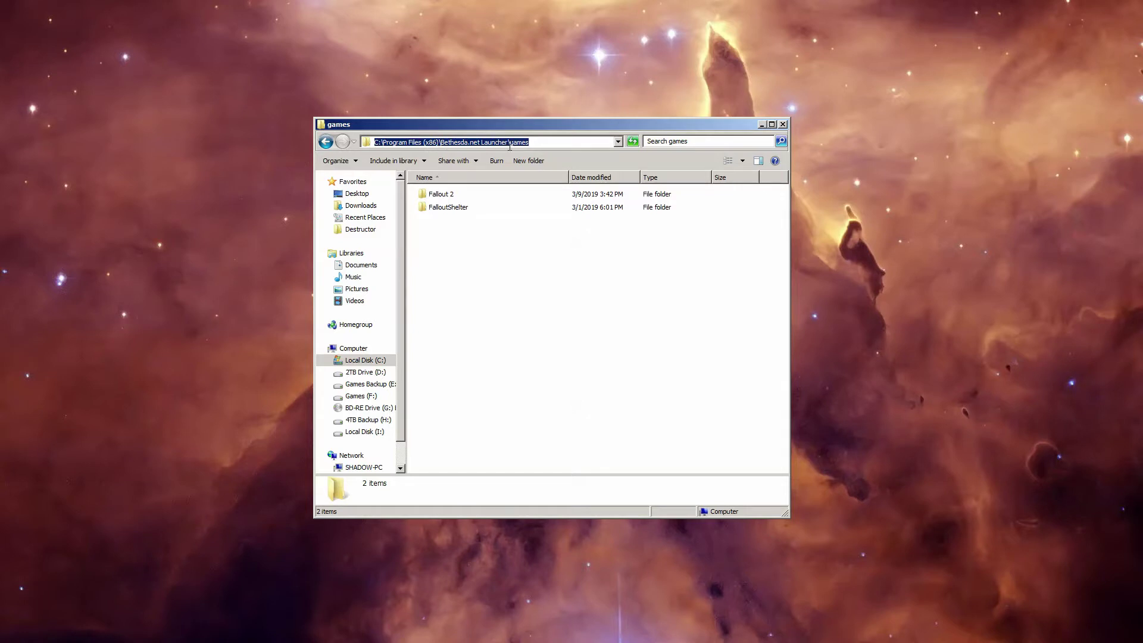
click(463, 196)
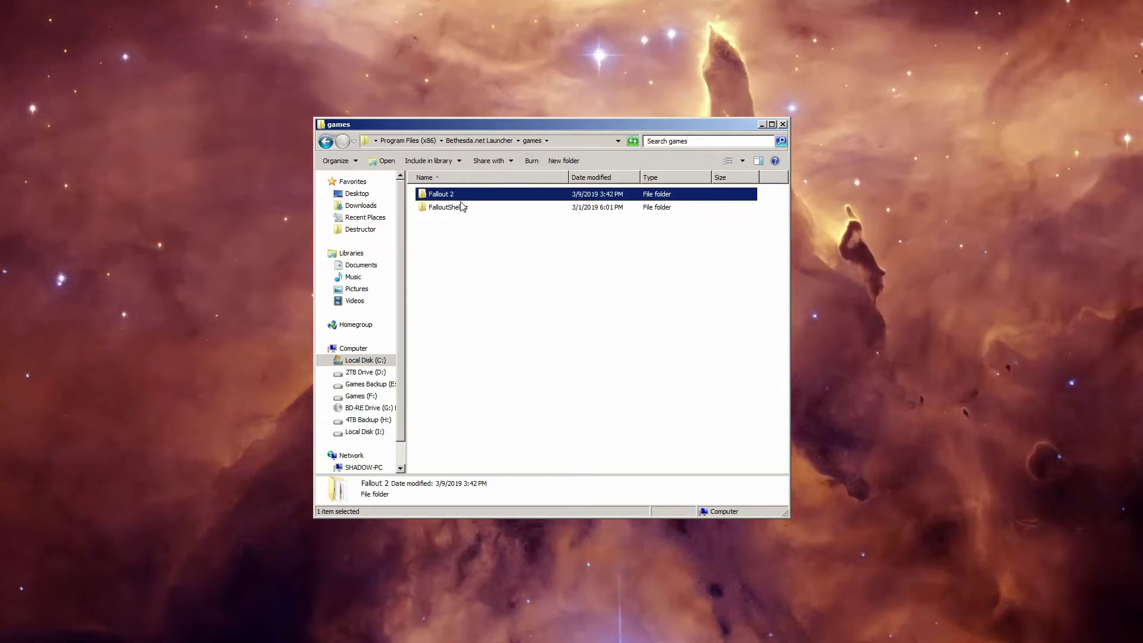
double_click(463, 197)
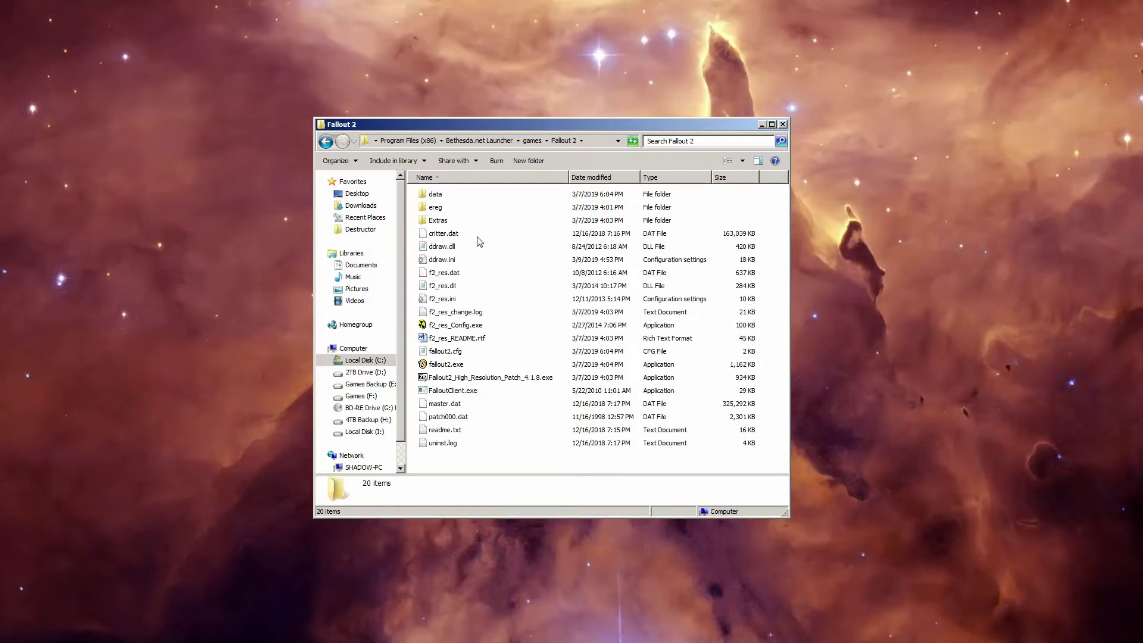
Step: Make a backup copy of ddraw.ini in the Fallout 2 folder
click(455, 265)
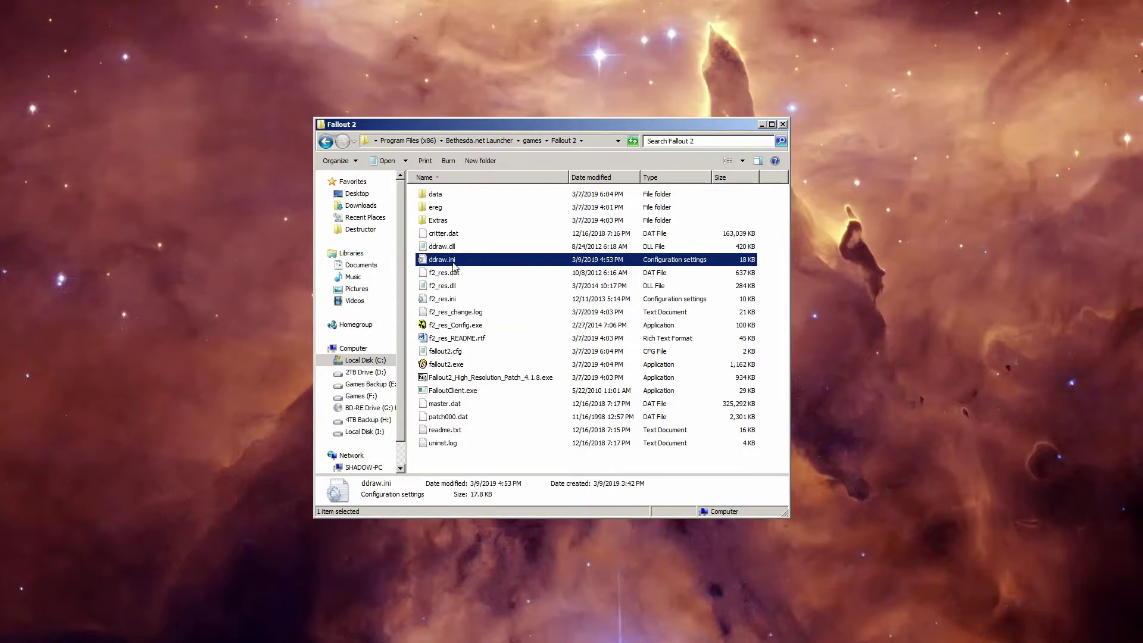
key(ctrl+v)
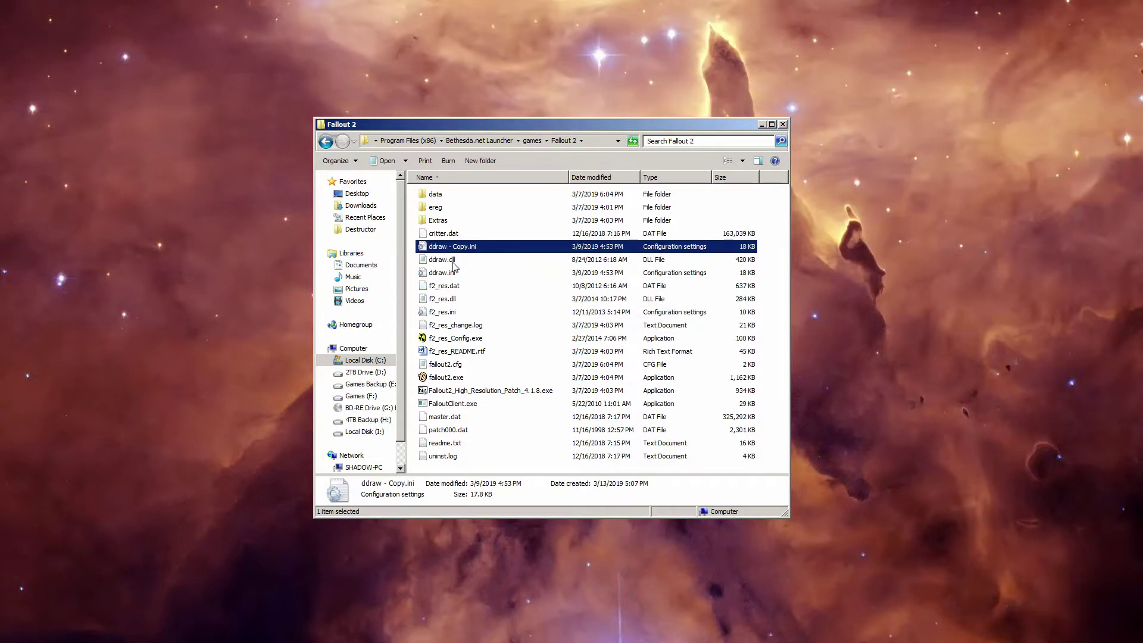
Step: Open the original ddraw.ini in its default editor and close it without editing
click(455, 273)
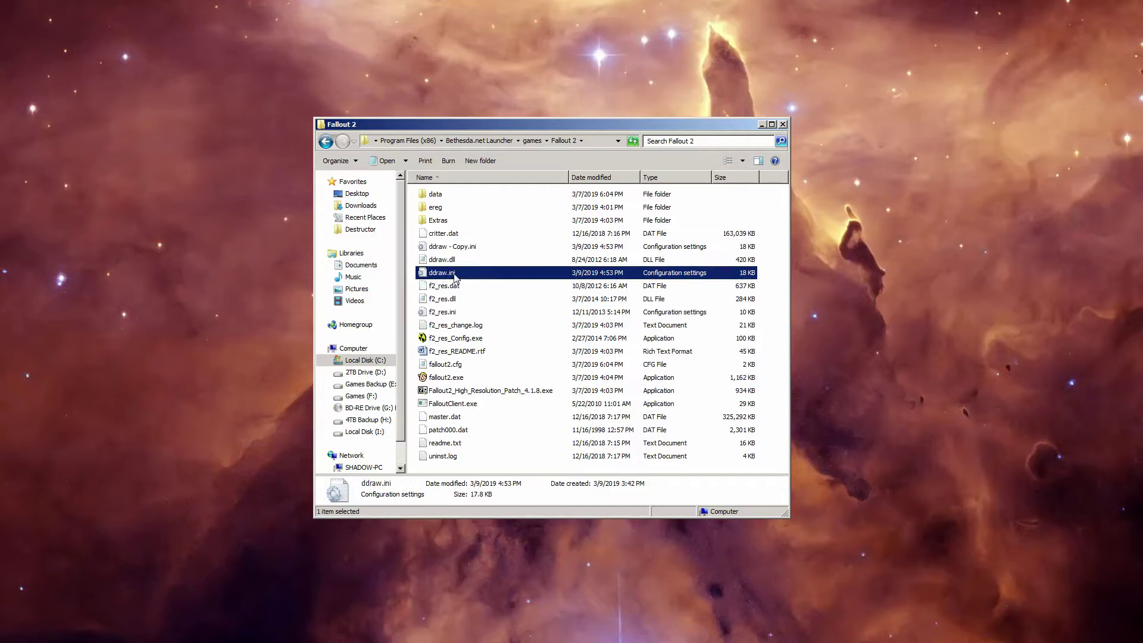
right_click(455, 274)
click(485, 300)
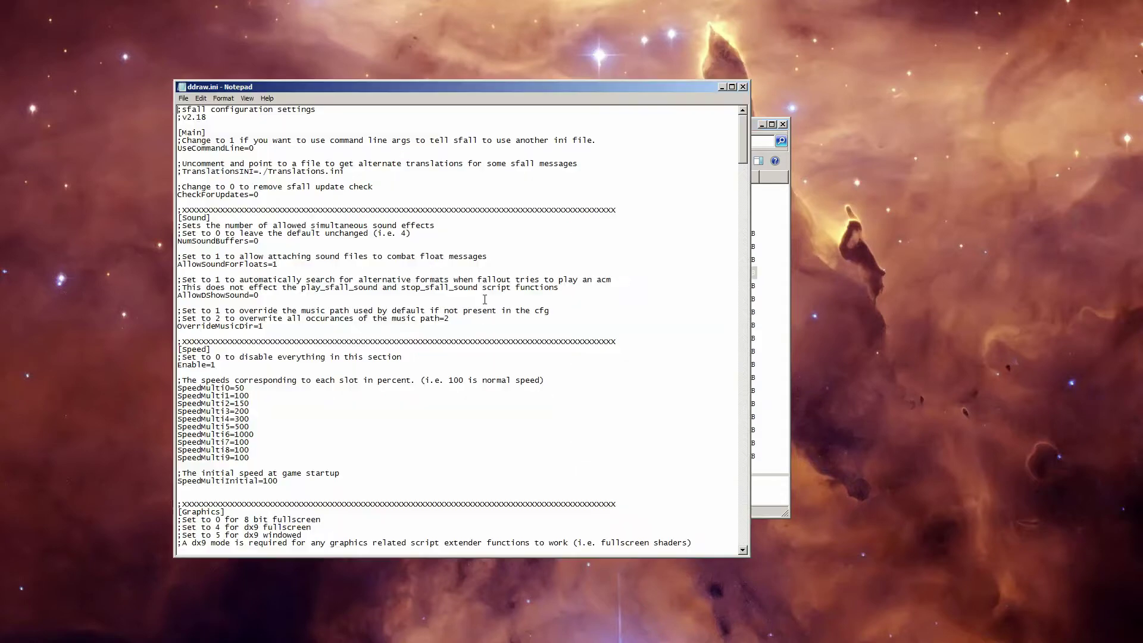
click(743, 86)
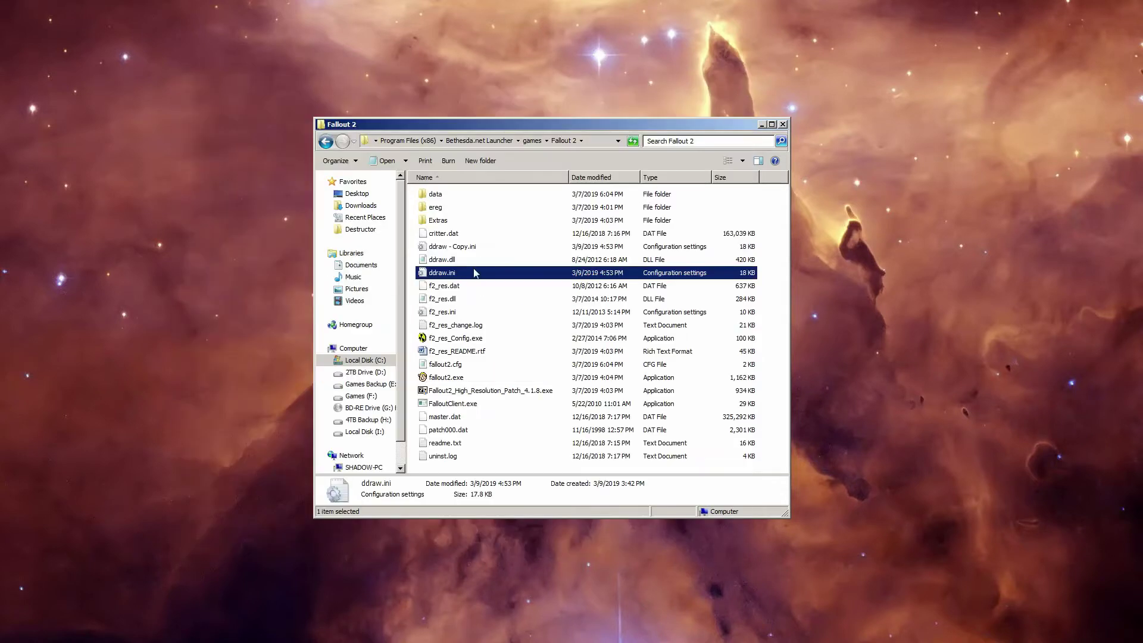
Step: Open ddraw.ini with Notepad as the chosen program and close it without editing
right_click(454, 274)
mouse_move(499, 329)
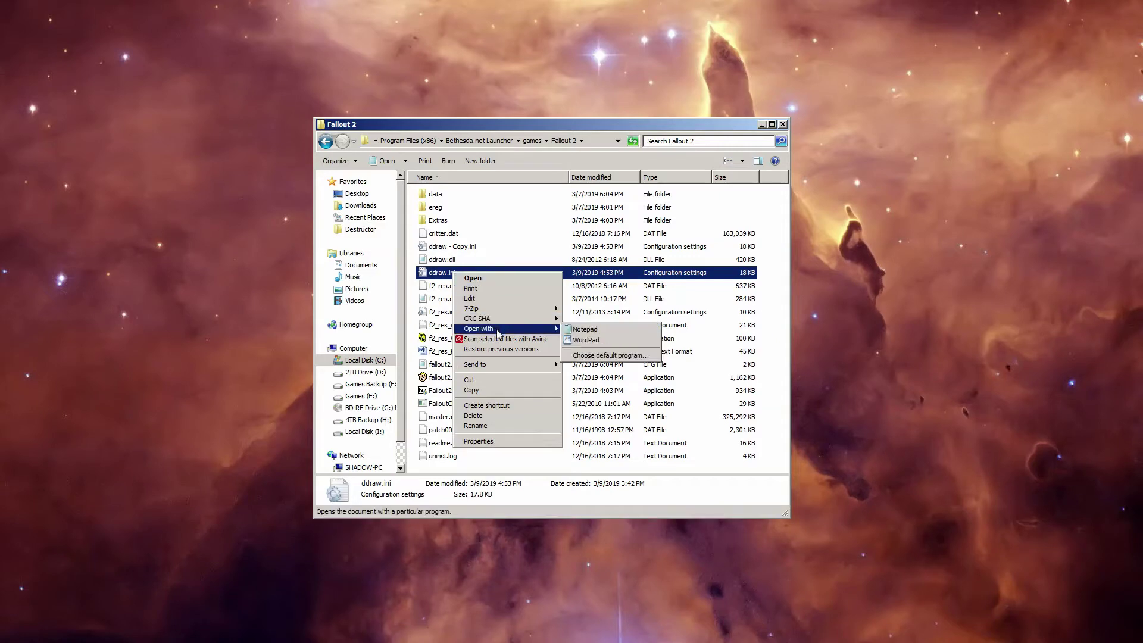
click(604, 332)
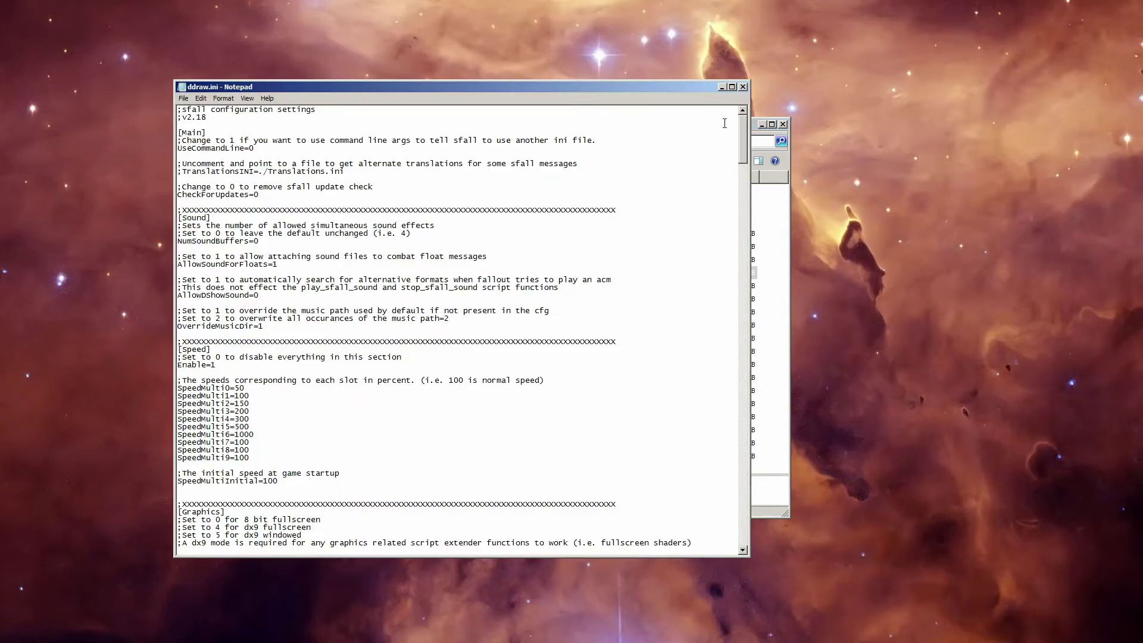
click(743, 87)
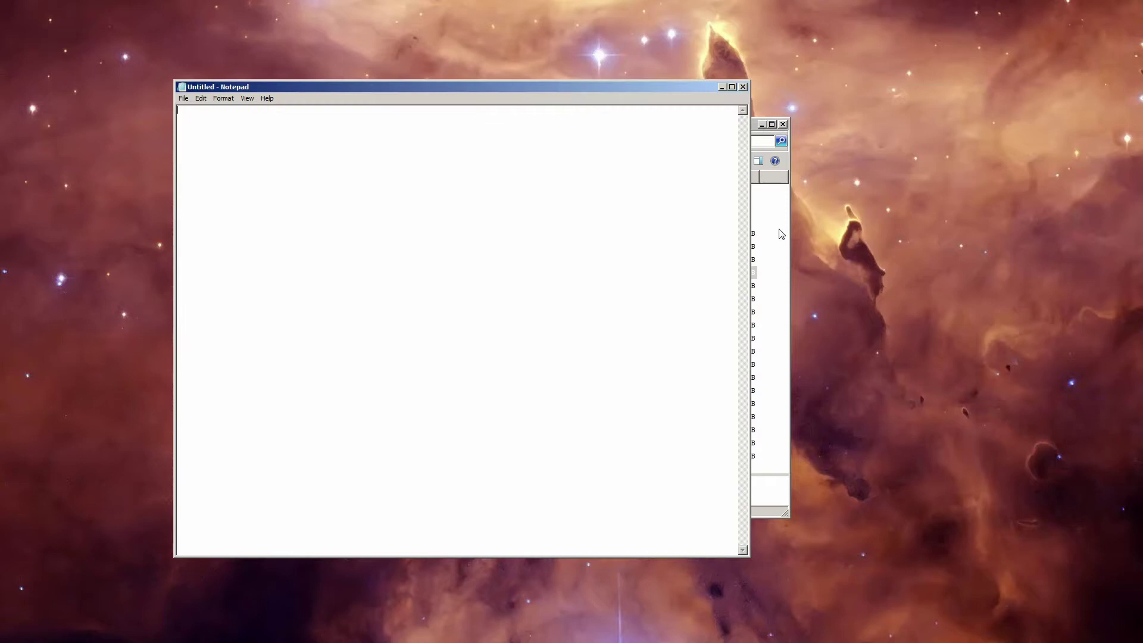
click(184, 98)
click(197, 120)
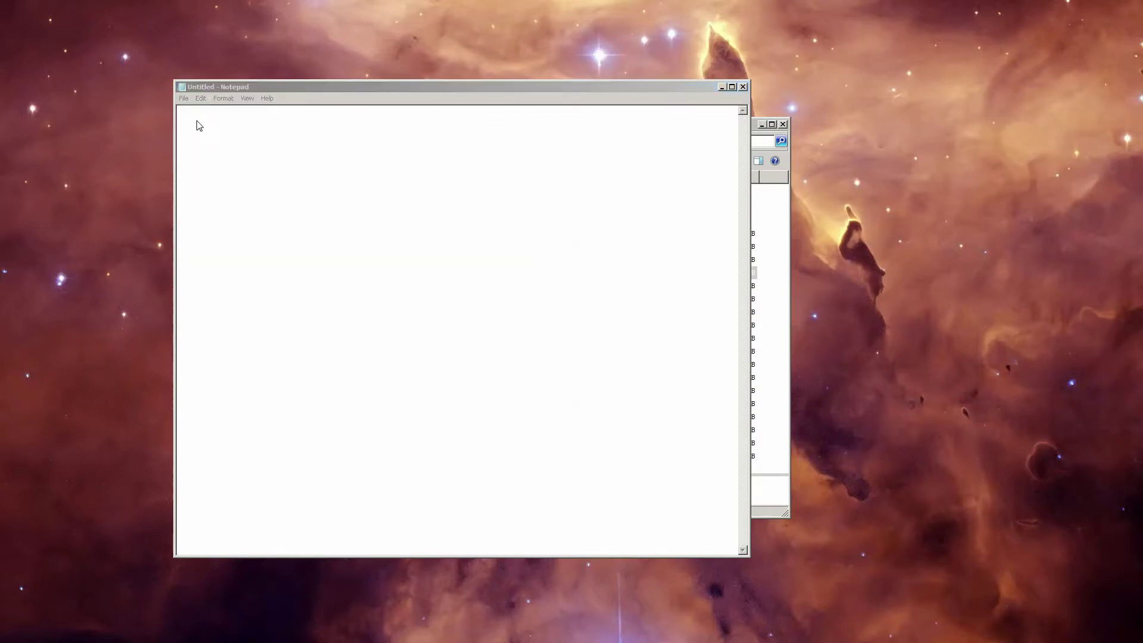
click(713, 415)
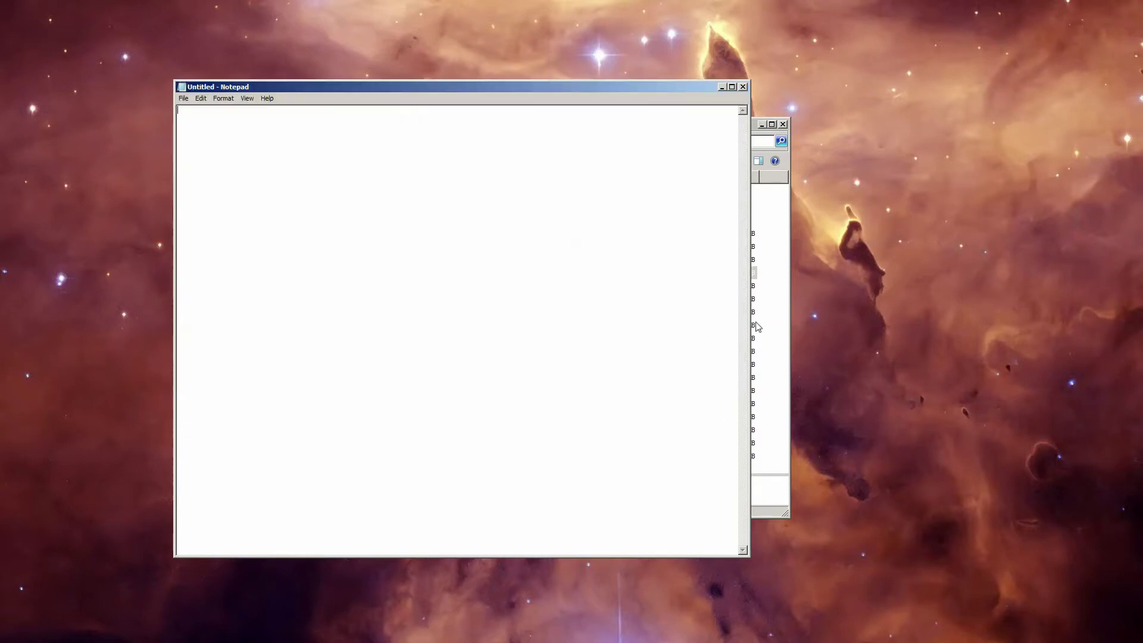
Step: Close the blank Notepad window and open ddraw.ini from the Fallout 2 folder
click(742, 87)
key(Return)
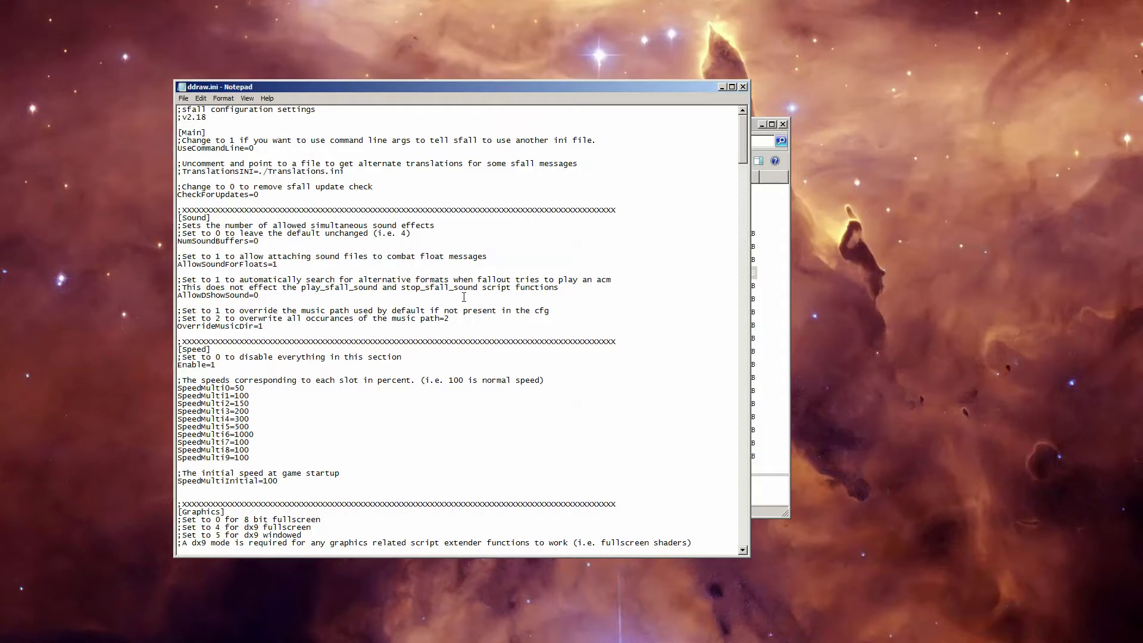
Step: Examine the speed multipliers in the [Speed] section and the key entries for the 10 speed slots in ddraw.ini
scroll(403, 383, down, 3)
drag(301, 347, 206, 298)
click(375, 344)
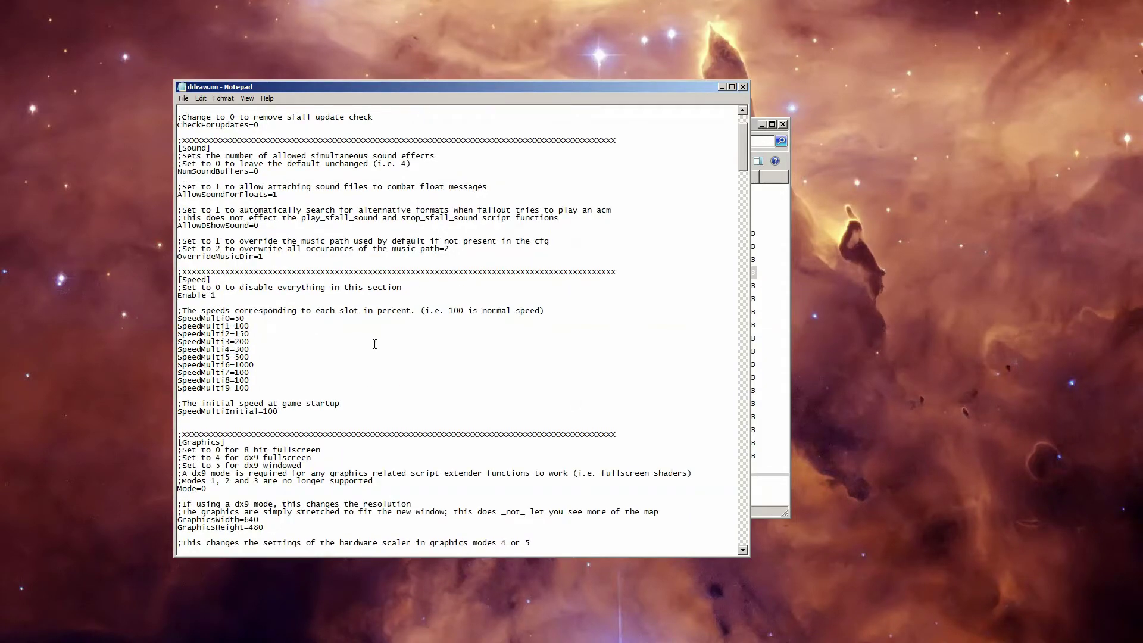
scroll(375, 344, down, 20)
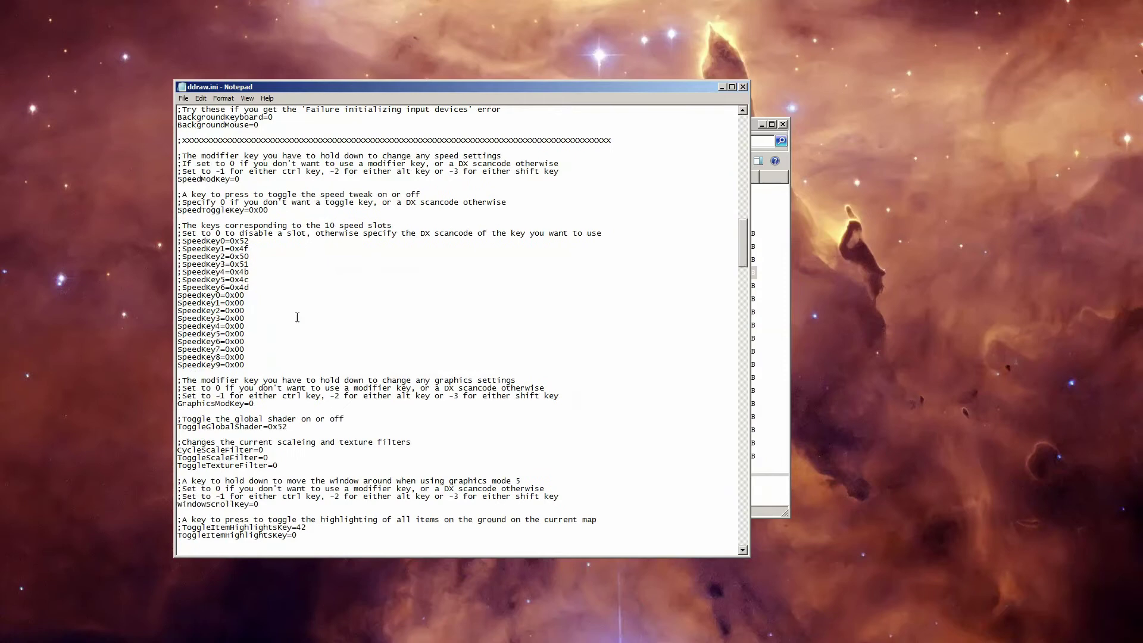
scroll(297, 317, down, 11)
scroll(297, 317, up, 7)
drag(293, 232, 192, 133)
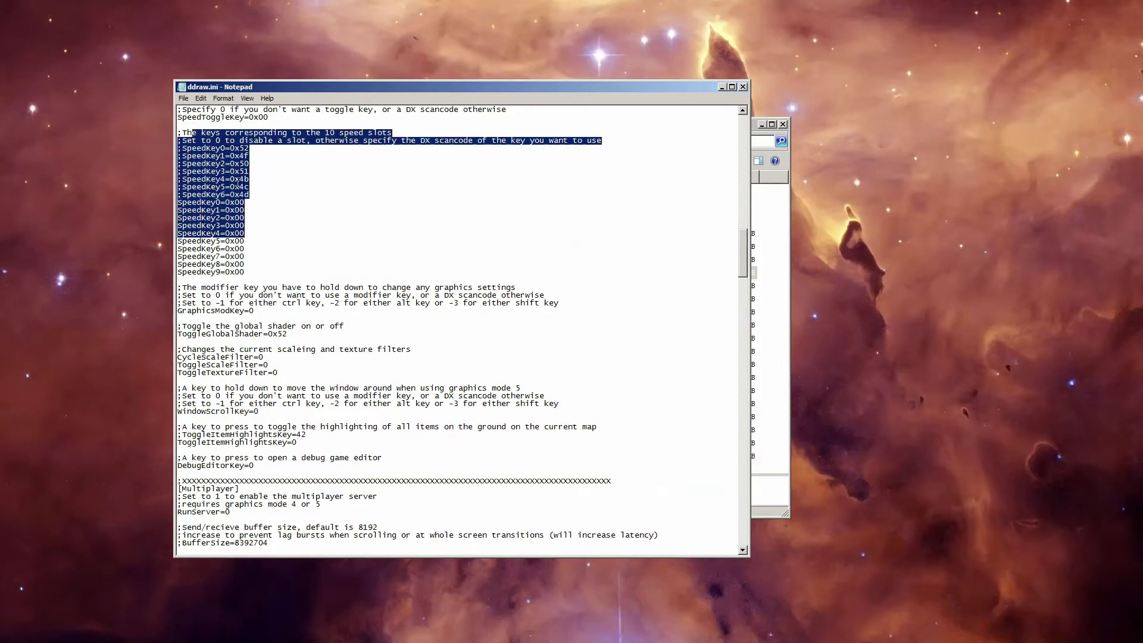
drag(307, 442, 335, 443)
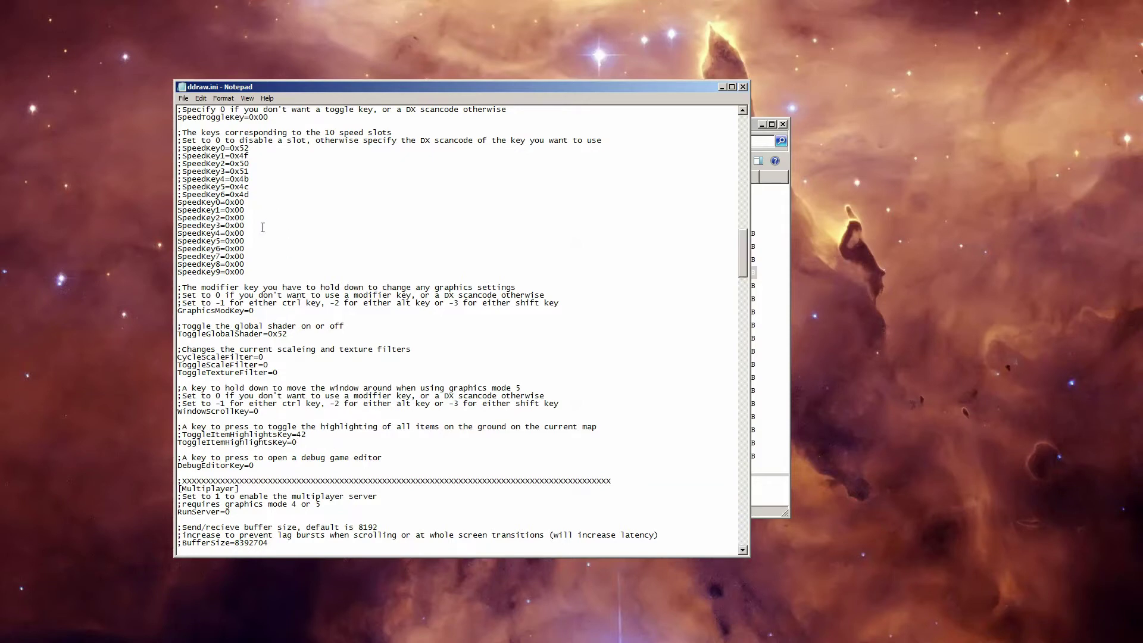
drag(262, 234, 178, 202)
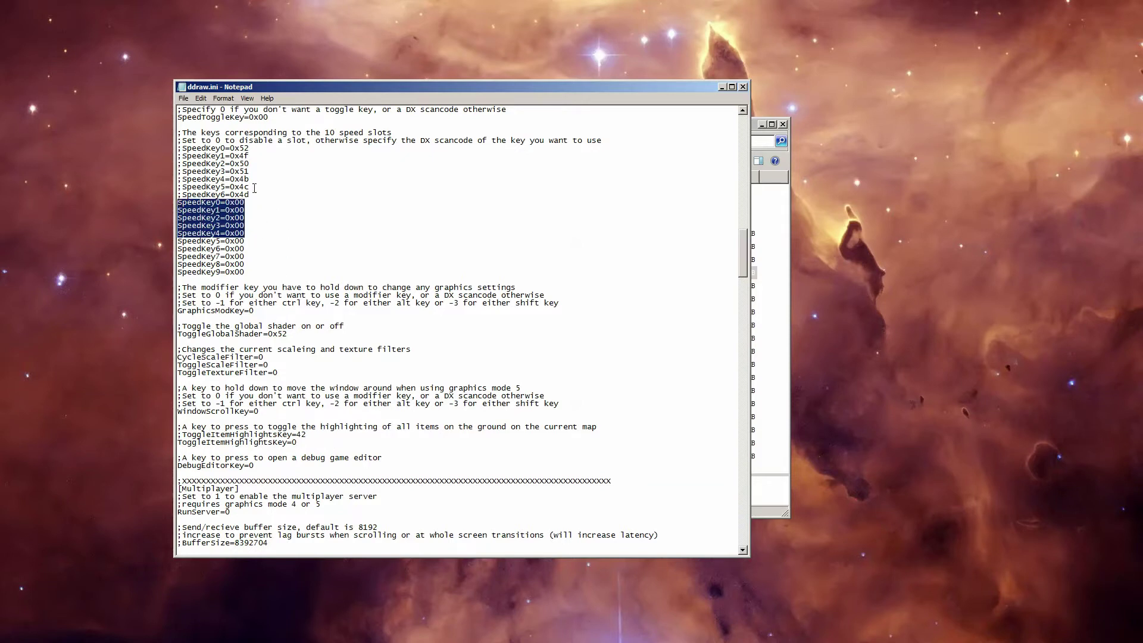
drag(254, 195, 182, 156)
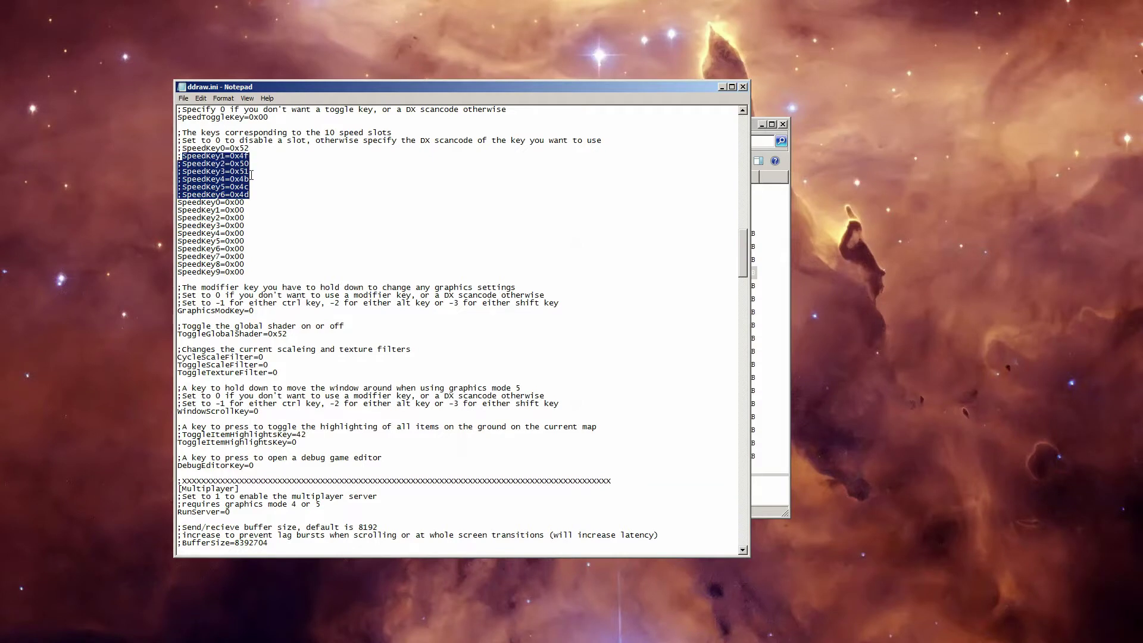
Step: Delete the ToggleItemHighlightsKey=0 line and uncomment ToggleItemHighlightsKey=42
drag(298, 442, 178, 435)
click(304, 443)
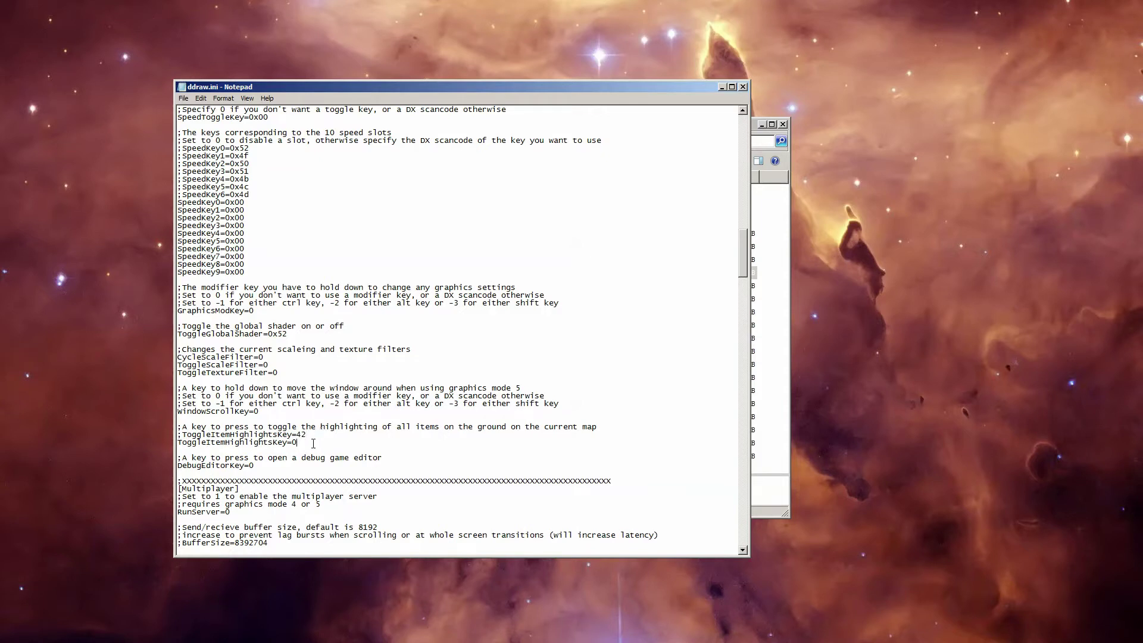
drag(301, 443, 174, 442)
key(Delete)
key(Delete)
key(Up)
Step: Delete the seven lines that set SpeedKey0 through SpeedKey6 to 0x00
key(Delete)
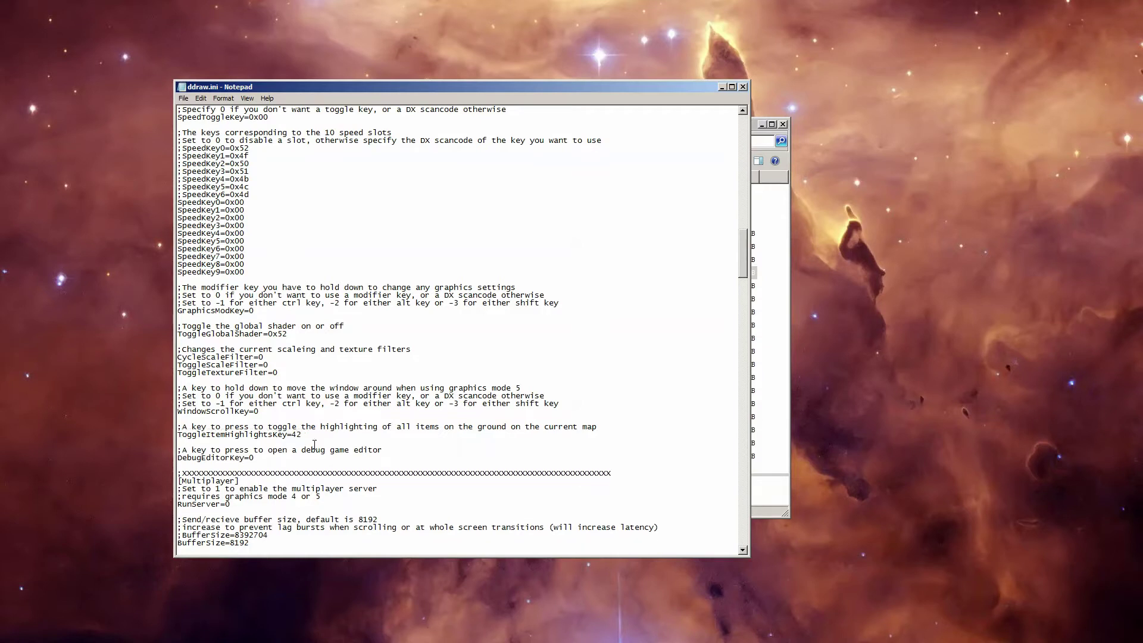
drag(256, 248, 176, 202)
Step: Uncomment the SpeedKey0 through SpeedKey6 lines by removing their leading semicolons
key(Delete)
key(Delete)
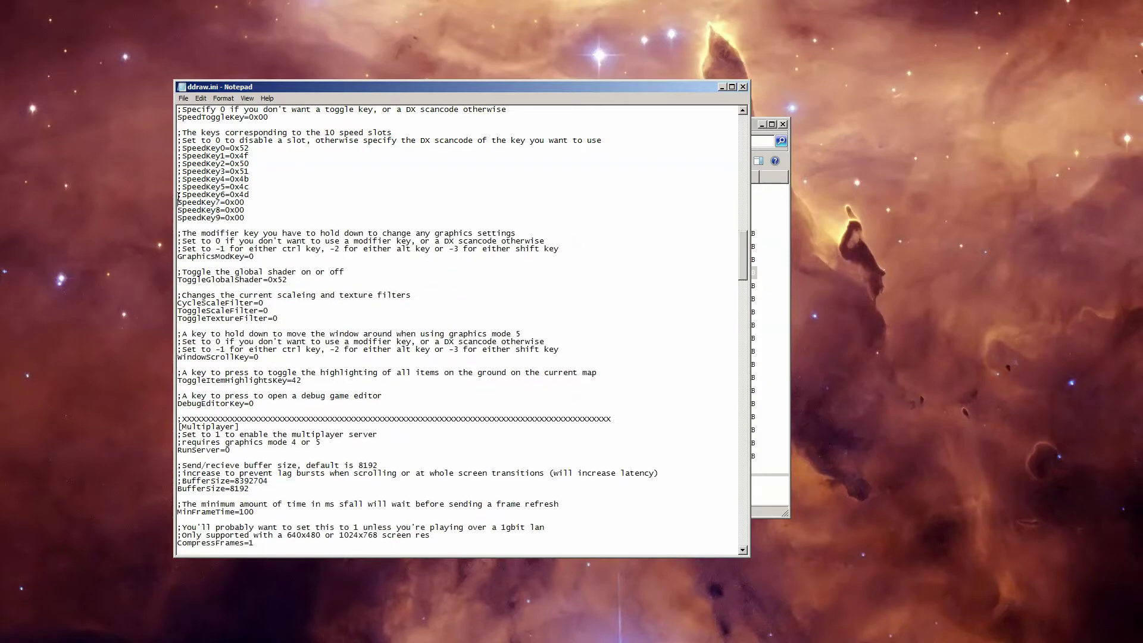
key(Up)
key(Delete)
key(Up)
key(Delete)
key(Up)
key(Delete)
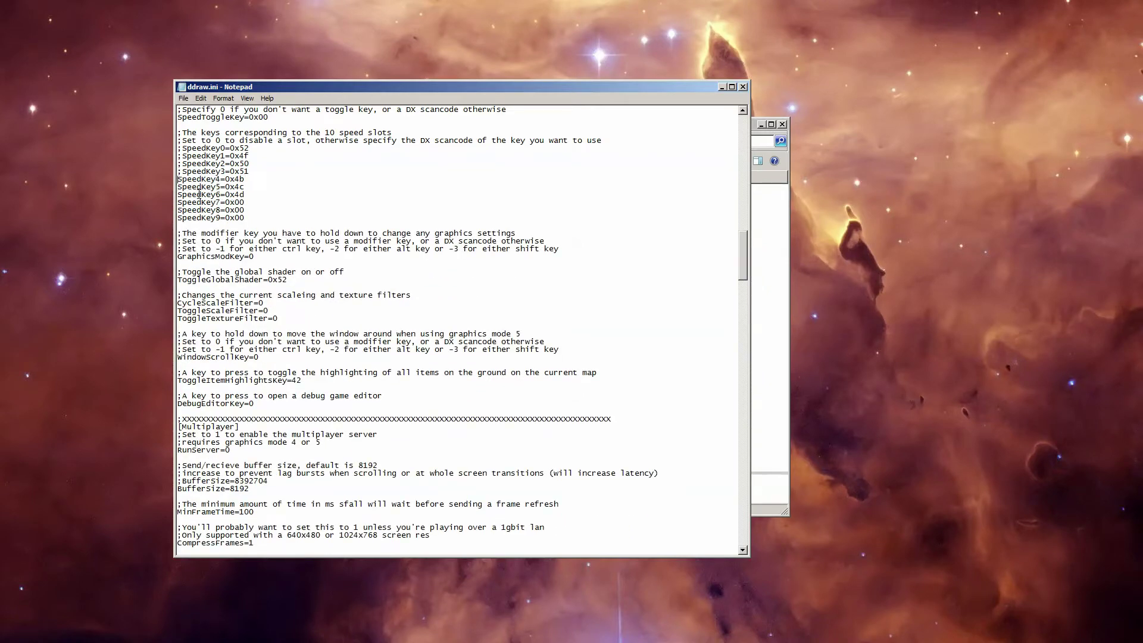
key(Up)
key(Delete)
key(Up)
key(Delete)
key(Up)
key(Delete)
key(Up)
key(Delete)
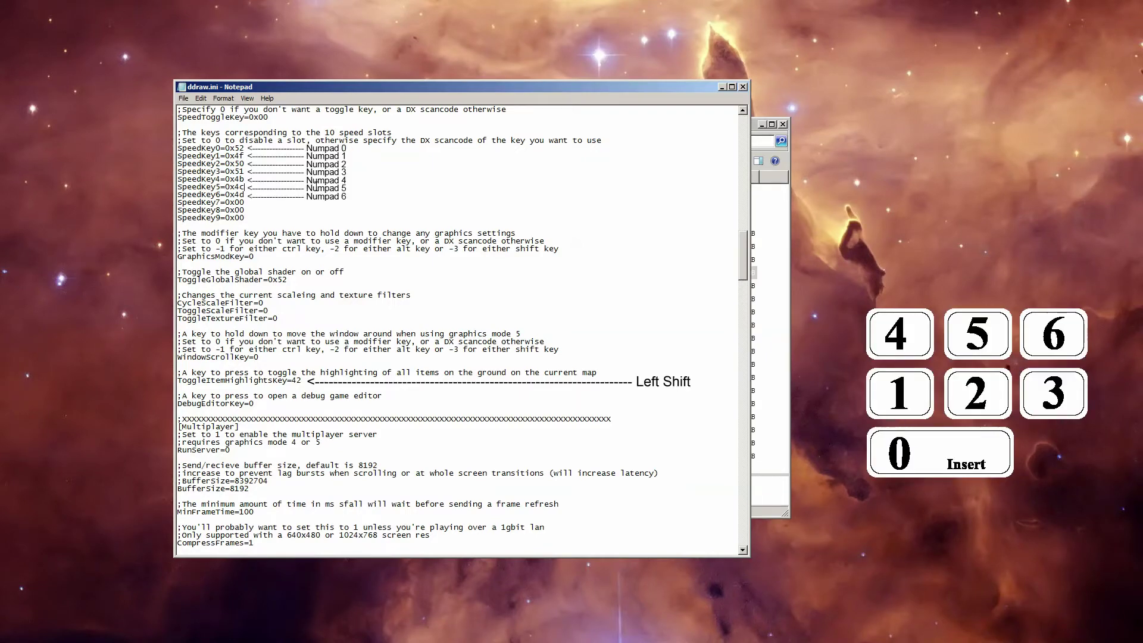
Step: Set SpeedModKey to -1 and review the modifier key options in the comment above it
scroll(317, 185, up, 2)
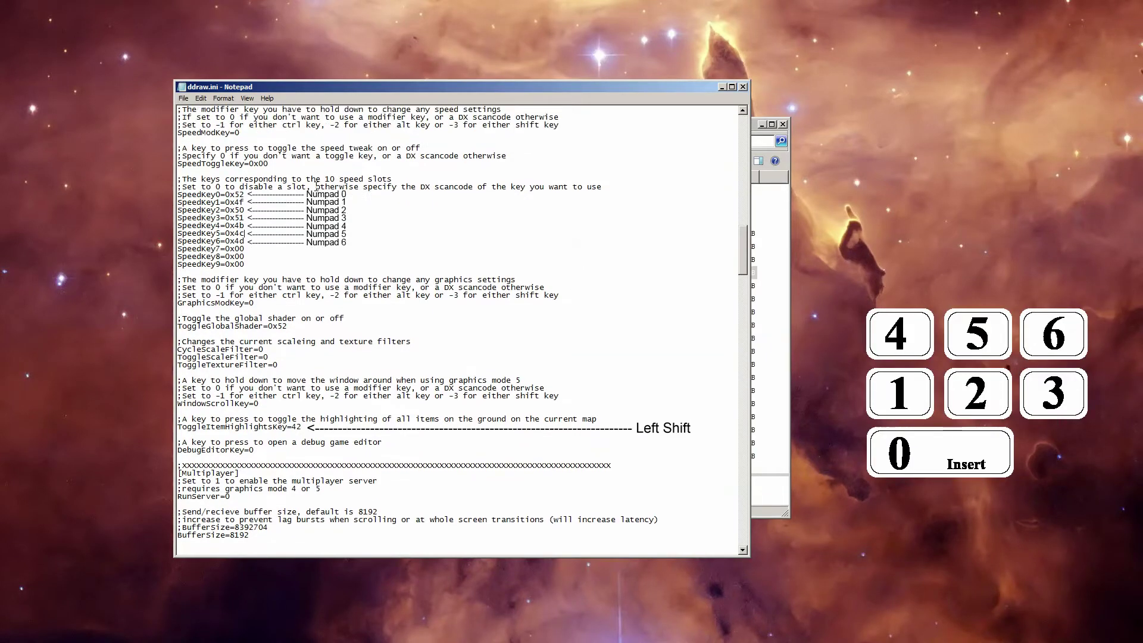
scroll(316, 183, up, 1)
scroll(316, 187, up, 1)
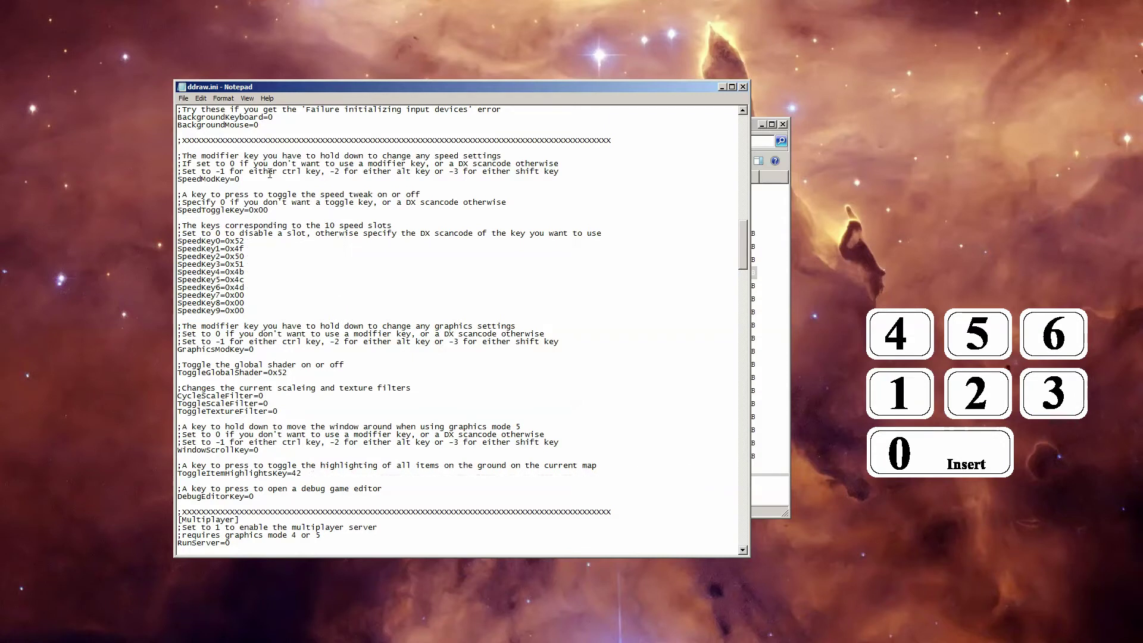
click(268, 177)
key(BackSpace)
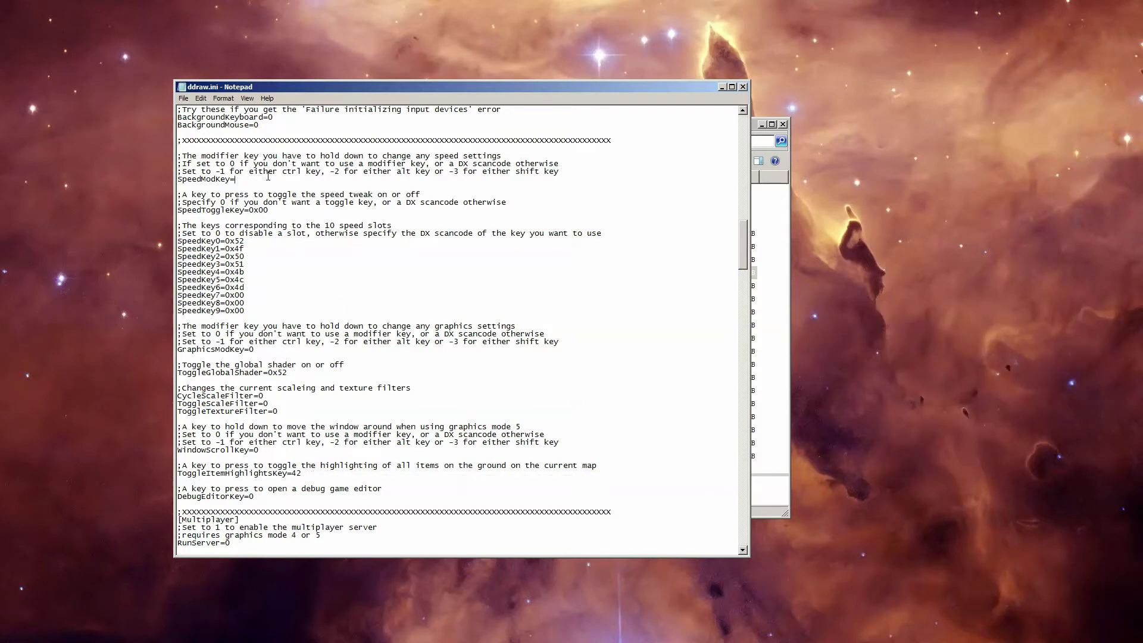
text(-1)
drag(285, 172, 578, 172)
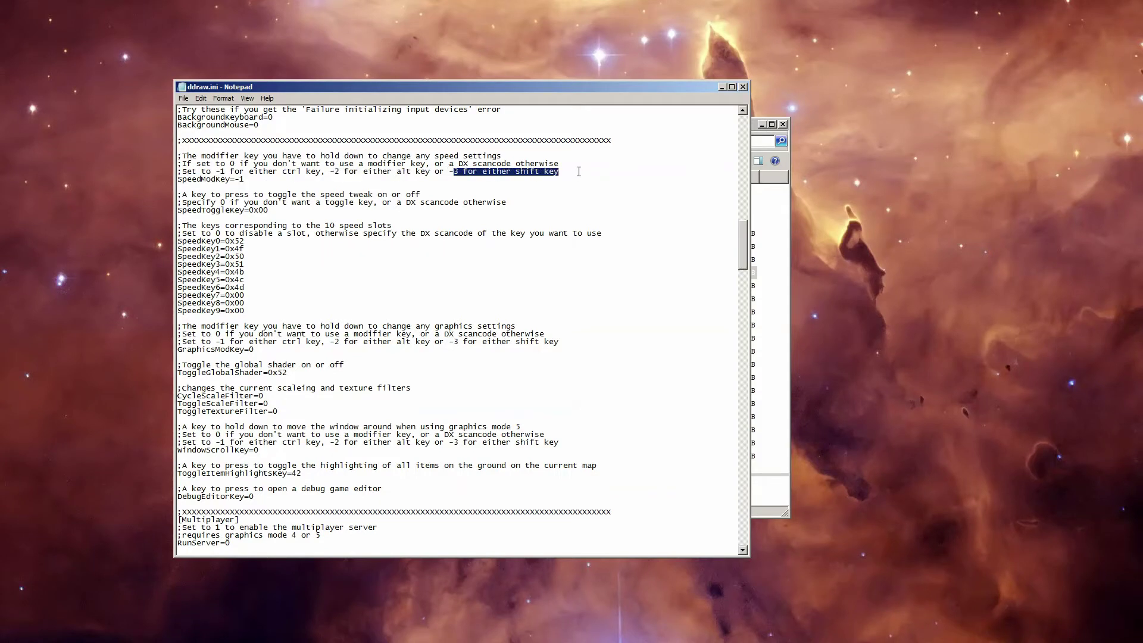
Step: Review the scancodes assigned to the SpeedKey entries, their explanatory comment, and the ToggleItemHighlightsKey setting
click(309, 180)
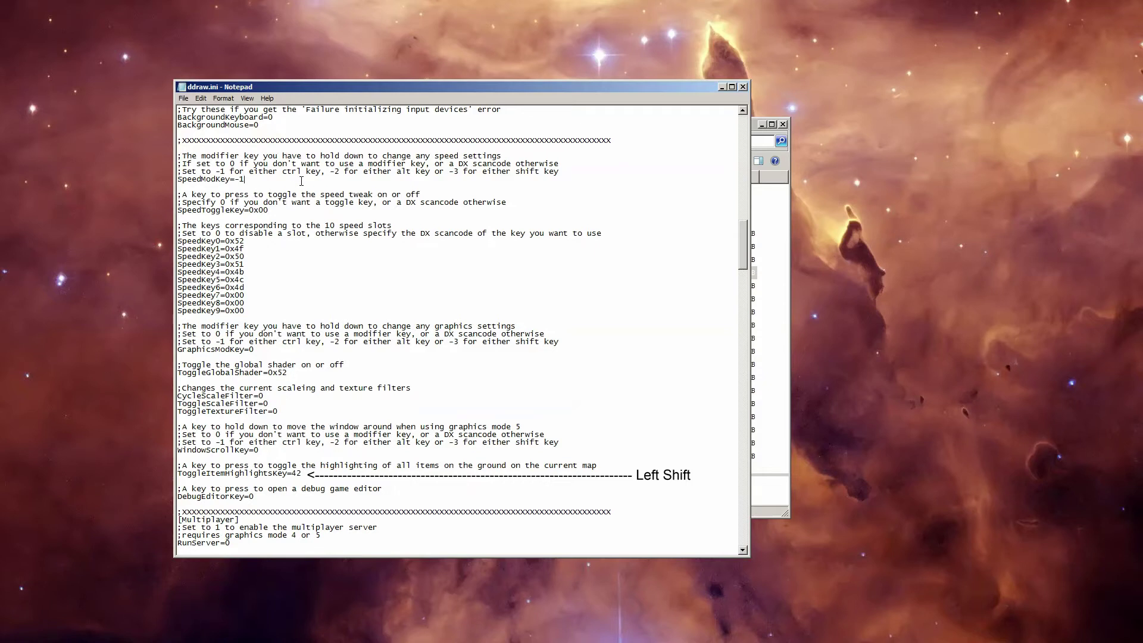
drag(244, 241, 228, 241)
drag(247, 255, 241, 266)
drag(420, 233, 473, 232)
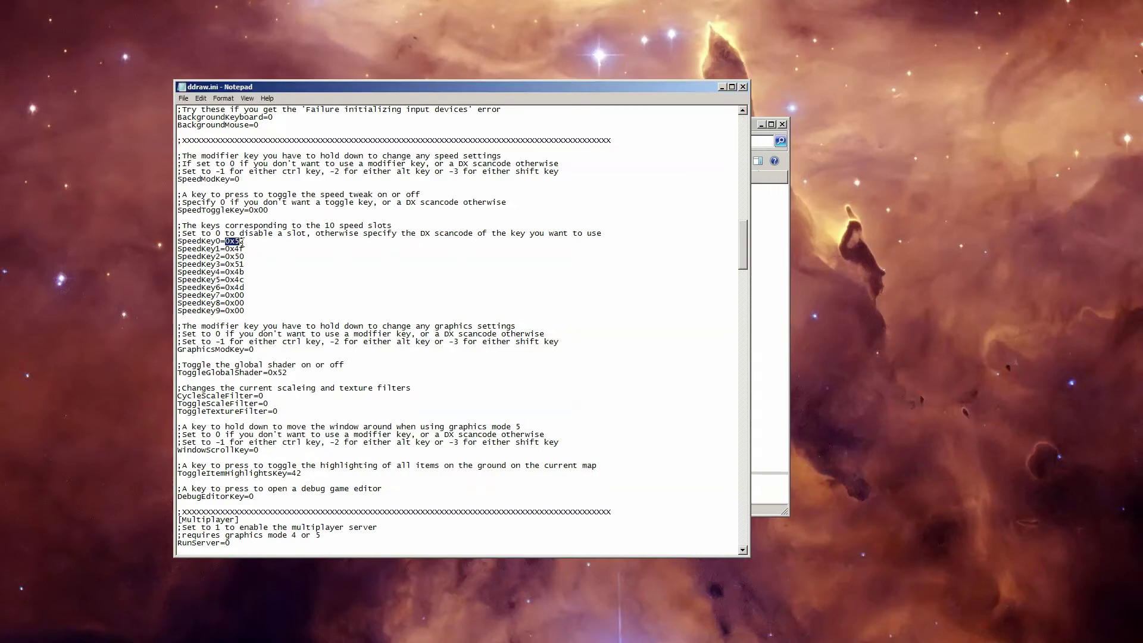
drag(244, 249, 224, 253)
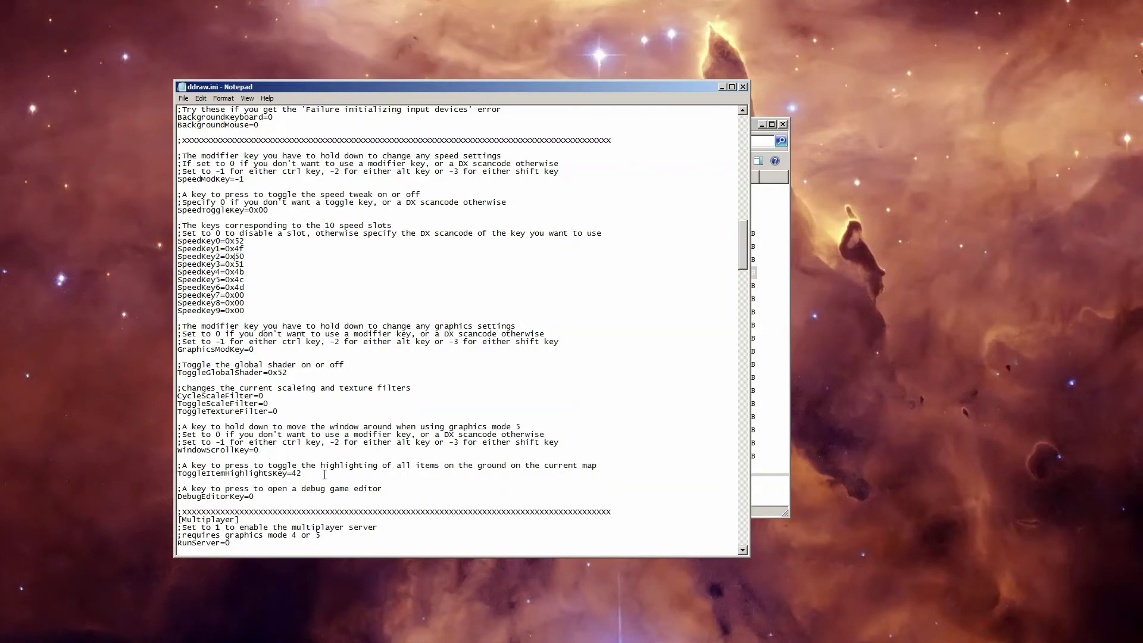
drag(301, 474, 300, 473)
scroll(312, 461, down, 6)
scroll(314, 458, up, 13)
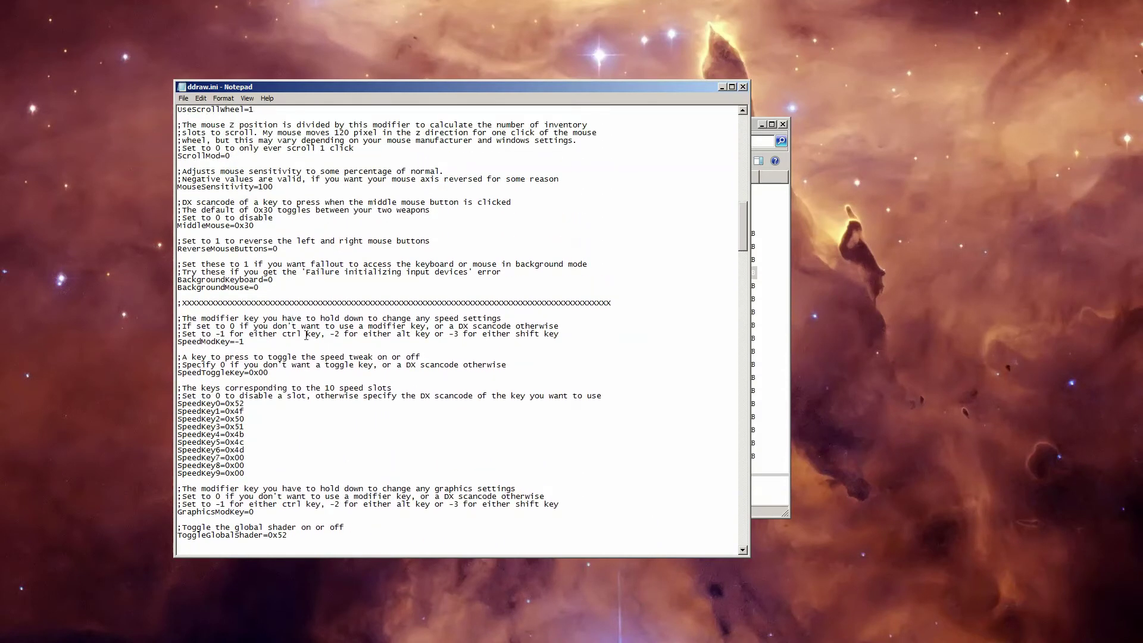
drag(226, 419, 279, 420)
Step: Save the edited ddraw.ini and close the file
click(197, 131)
click(743, 87)
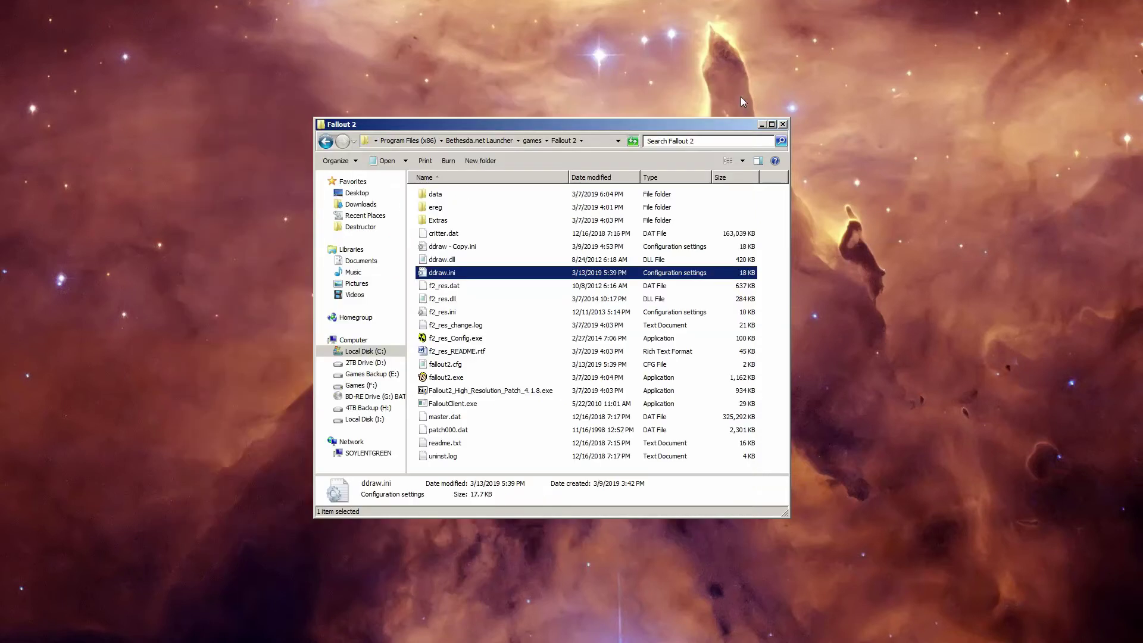
Step: Launch fallout2.exe from the Fallout 2 folder and start a new game
double_click(460, 380)
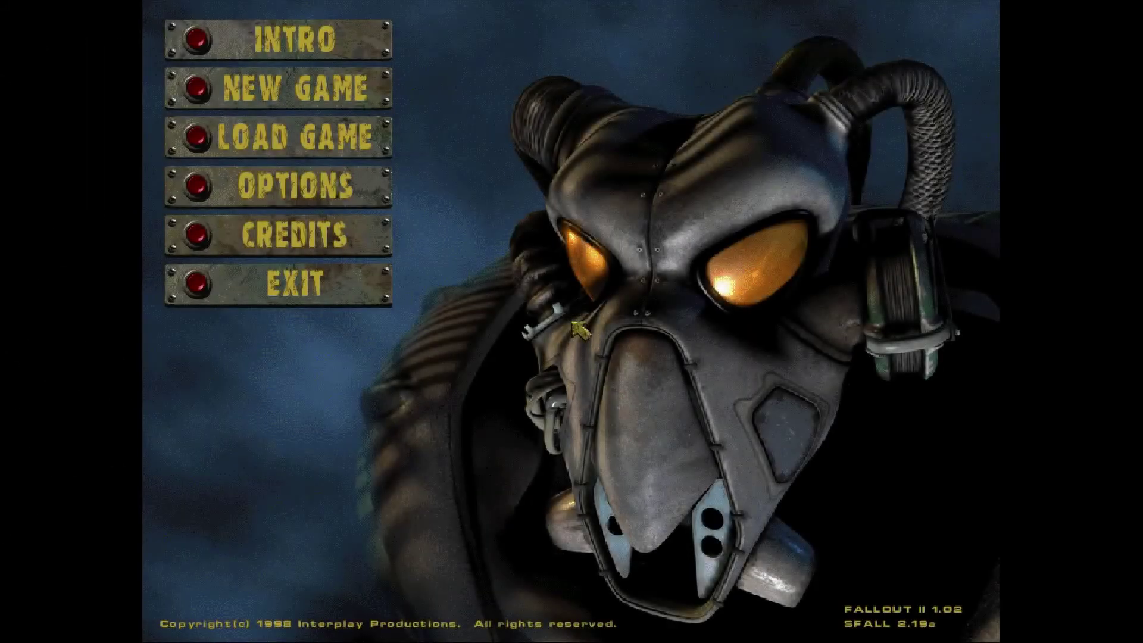
click(199, 88)
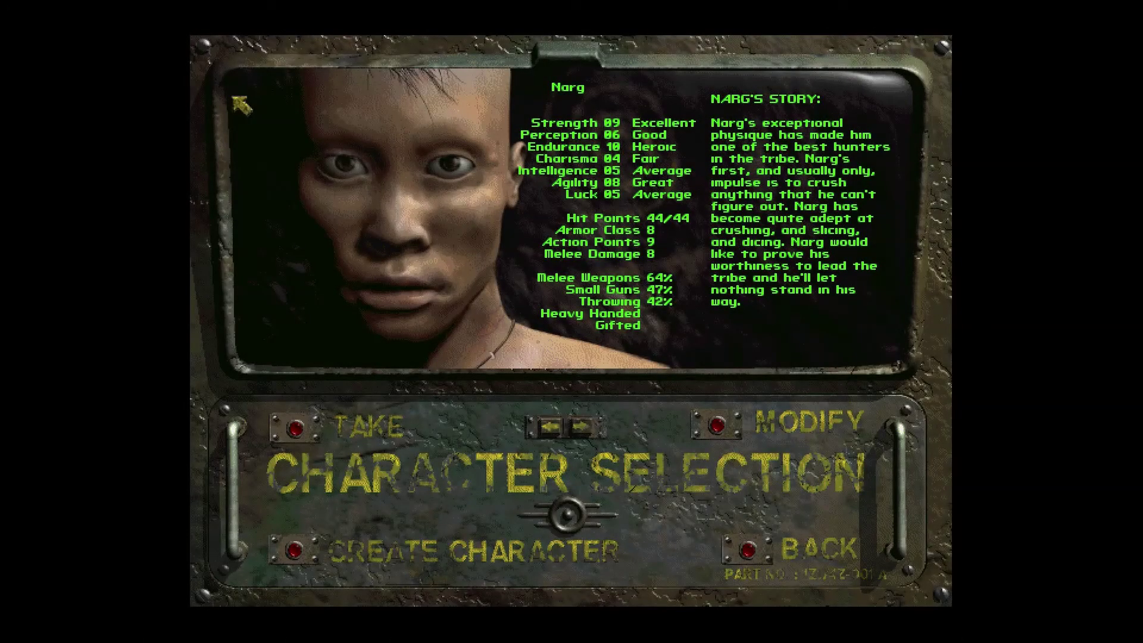